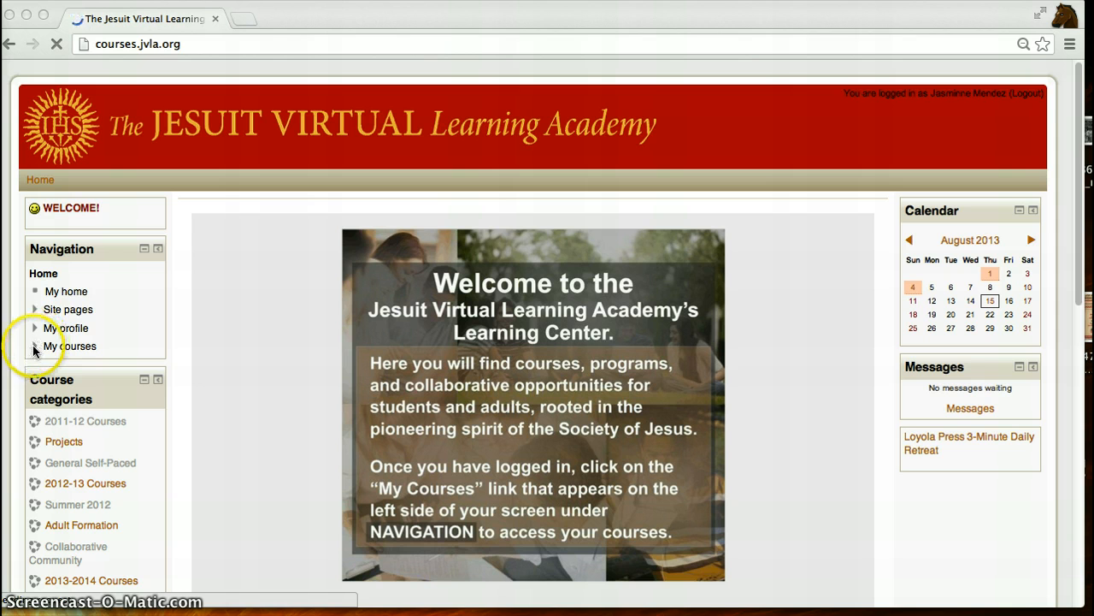
# - Expand My courses in the navigation and open the JVLAPLC course
pyautogui.click(36, 346)
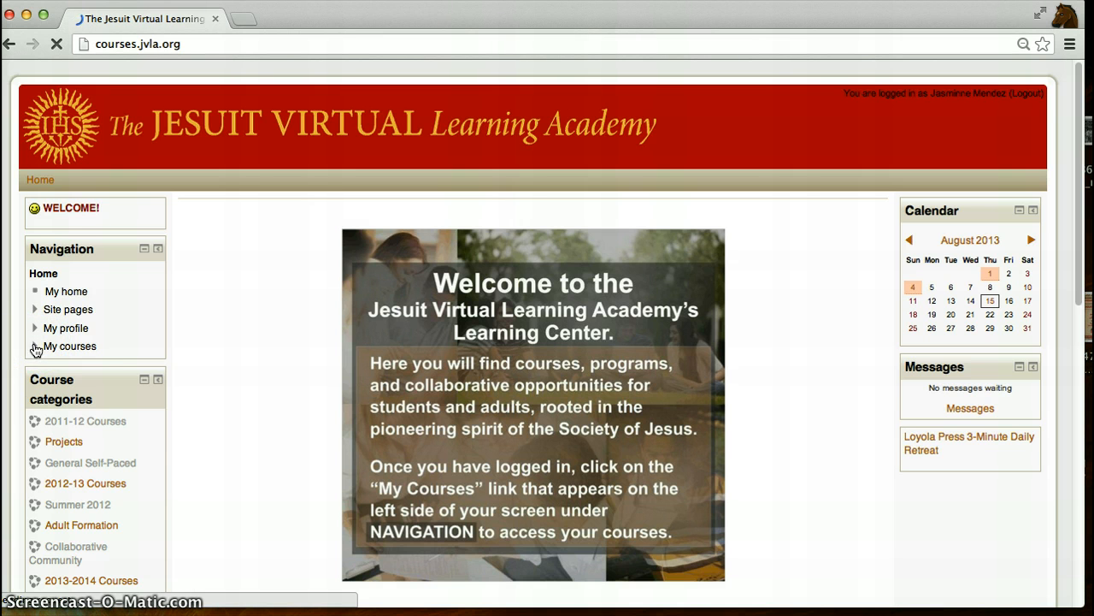
pyautogui.click(34, 346)
pyautogui.click(101, 368)
pyautogui.click(66, 469)
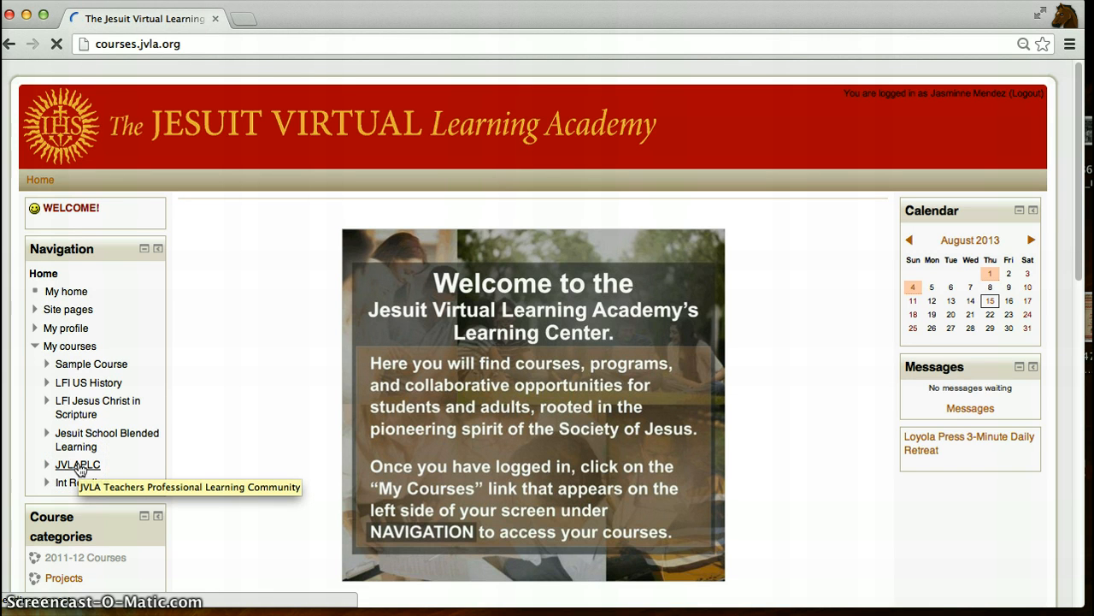
pyautogui.click(77, 467)
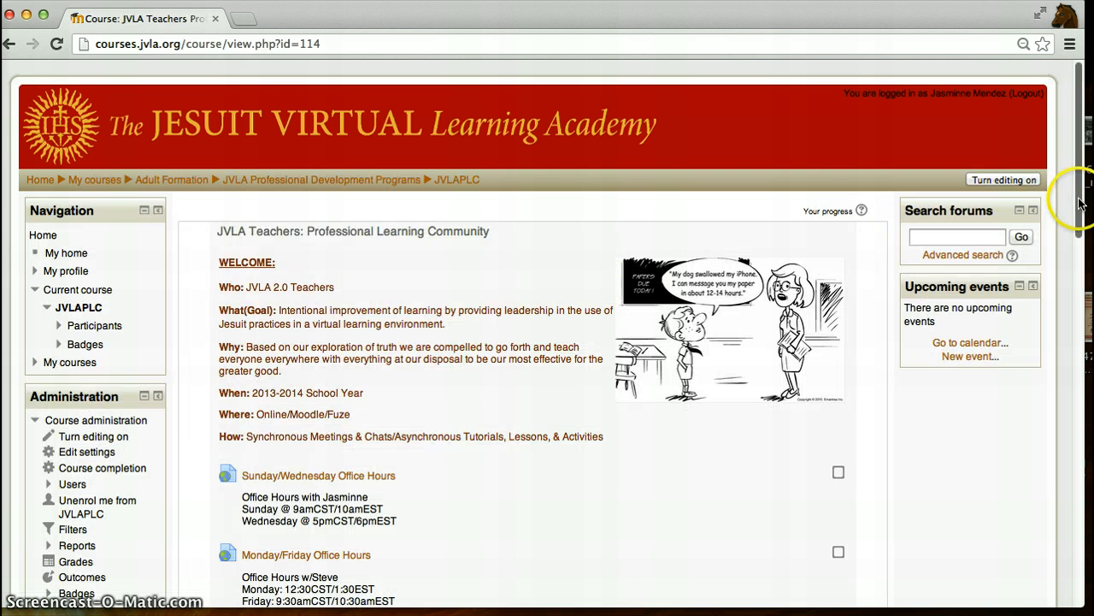
# - Open the course's Groups page under Users in course administration
pyautogui.scroll(-2, 1079, 203)
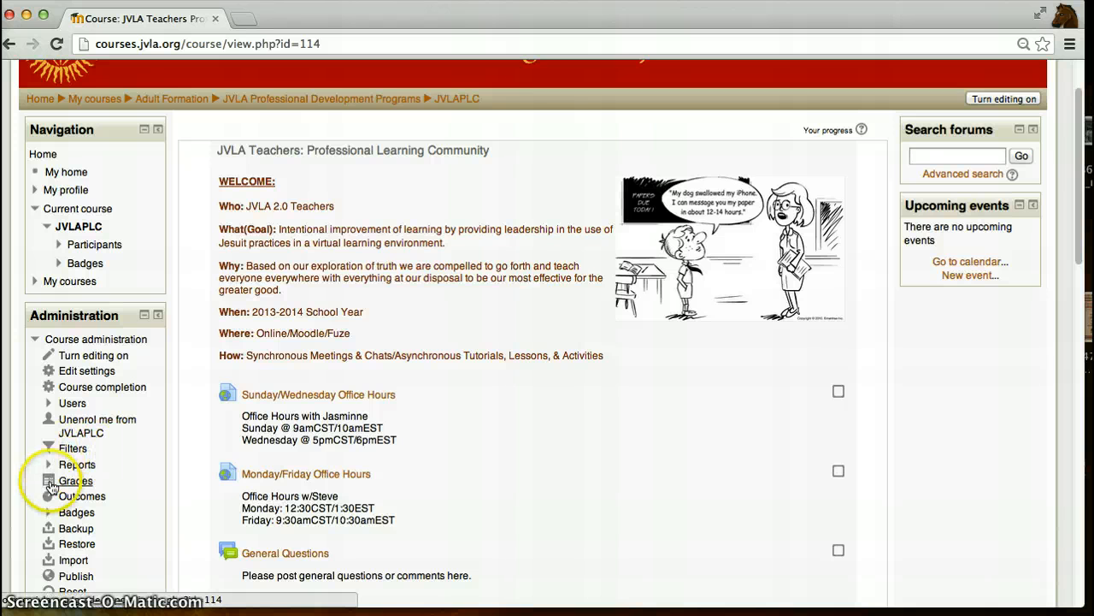
pyautogui.click(48, 407)
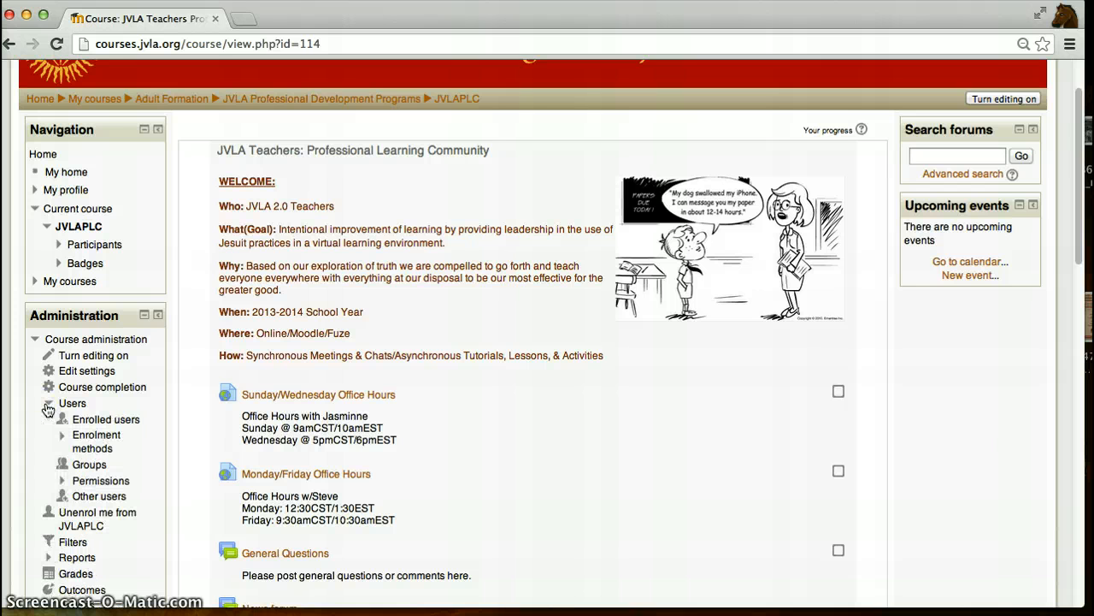
pyautogui.click(91, 465)
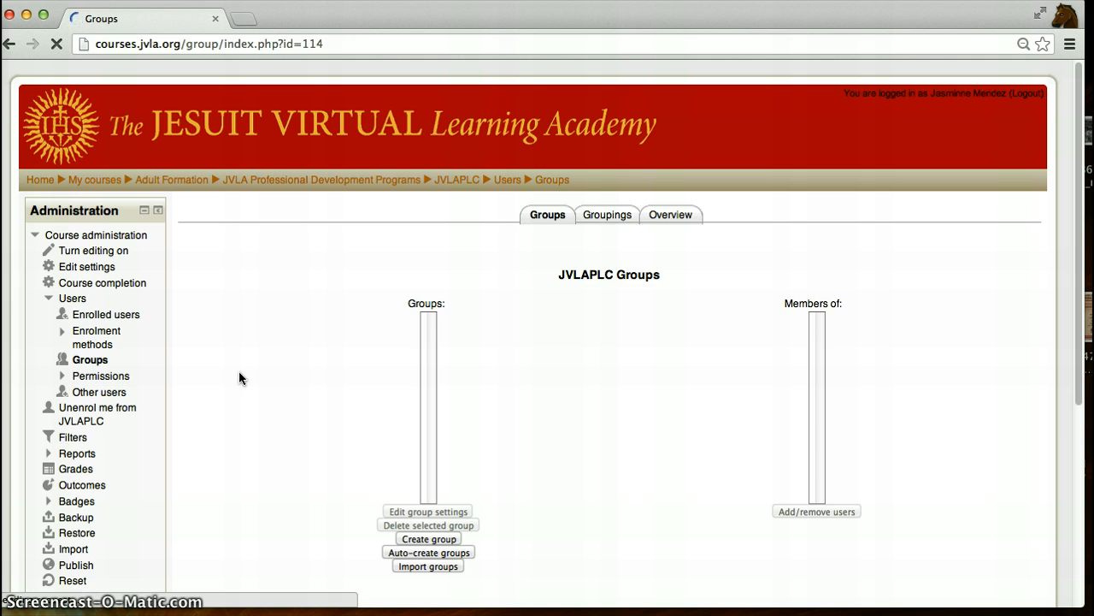
# - Open the Auto-create groups form and show its additional options
pyautogui.click(506, 380)
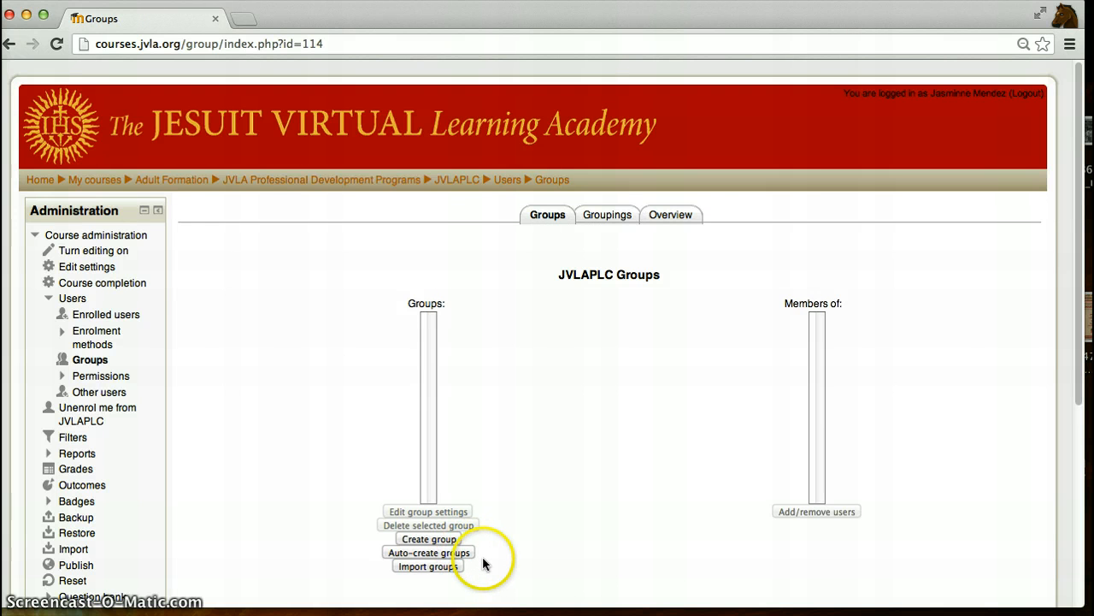
pyautogui.click(467, 554)
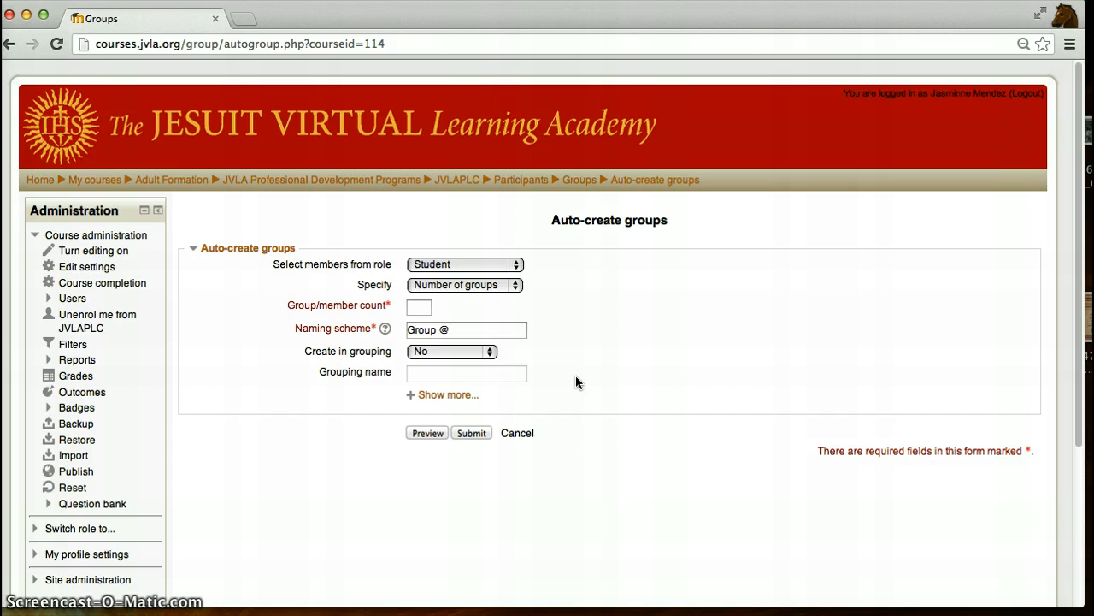
pyautogui.click(425, 396)
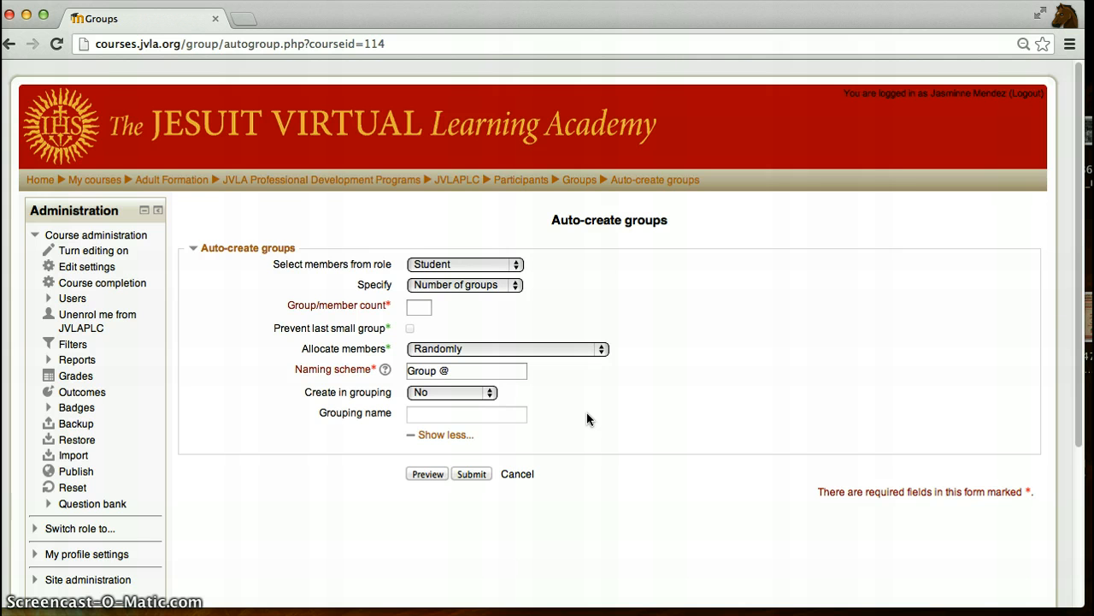
# - Keep Student as the role to select members from and set Specify to Members per group
pyautogui.click(518, 265)
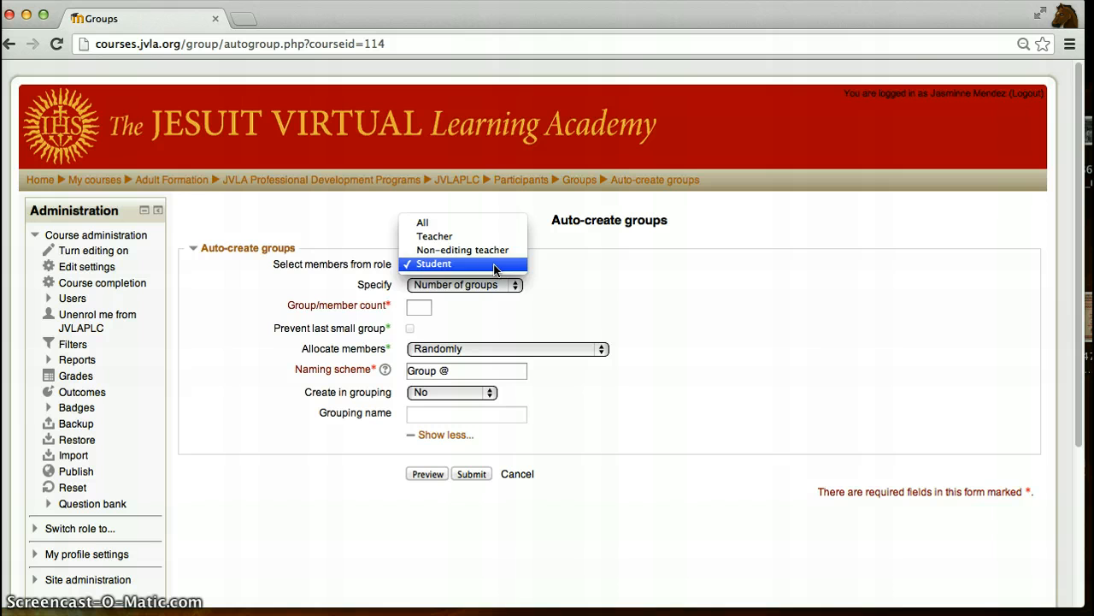
pyautogui.click(495, 266)
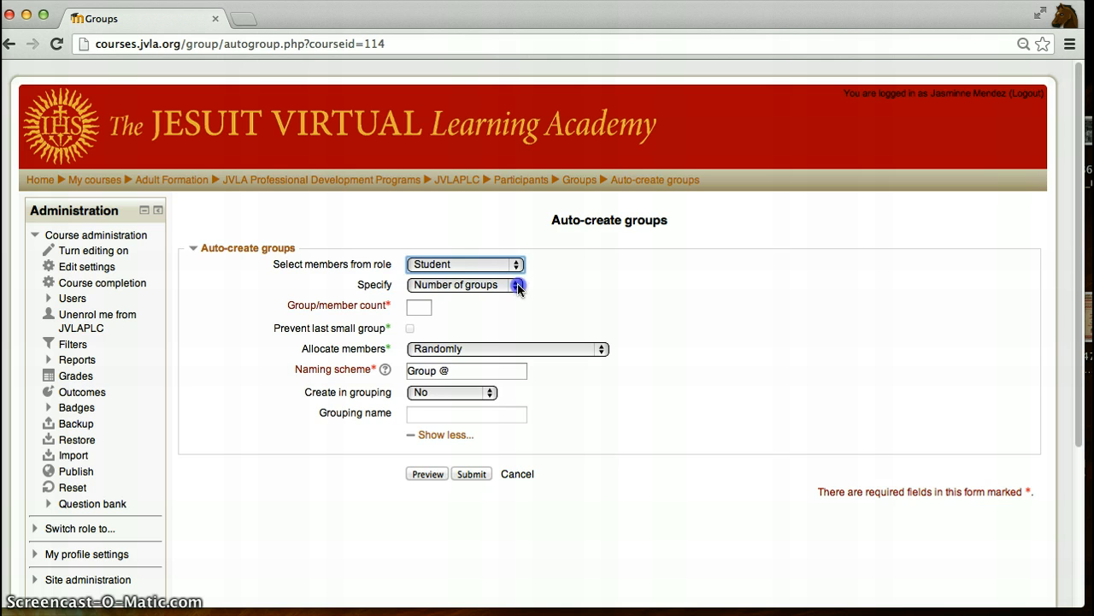
pyautogui.click(517, 286)
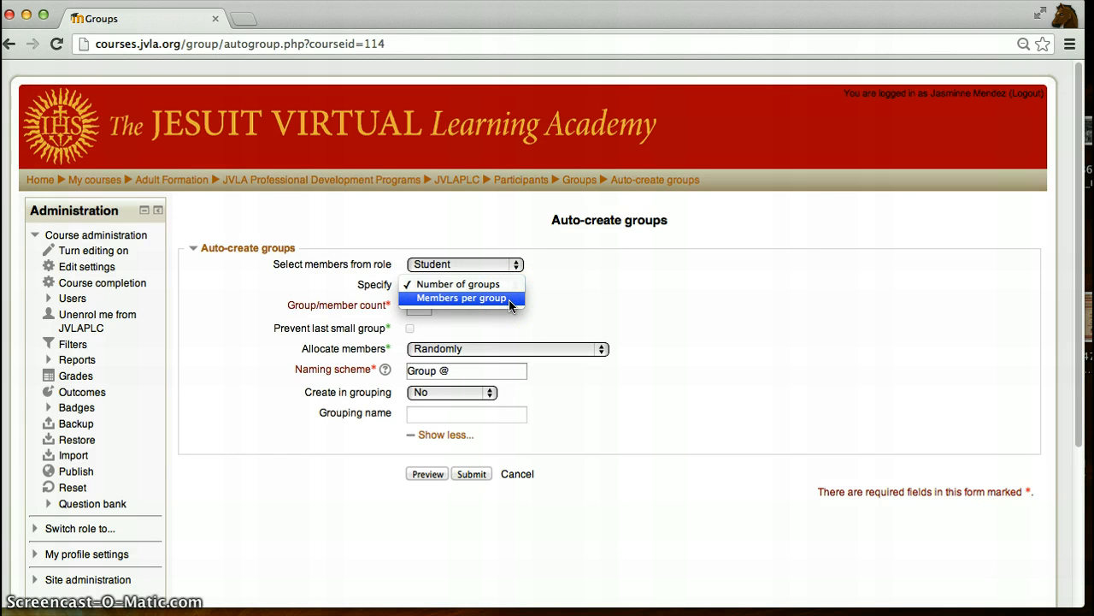
pyautogui.click(510, 299)
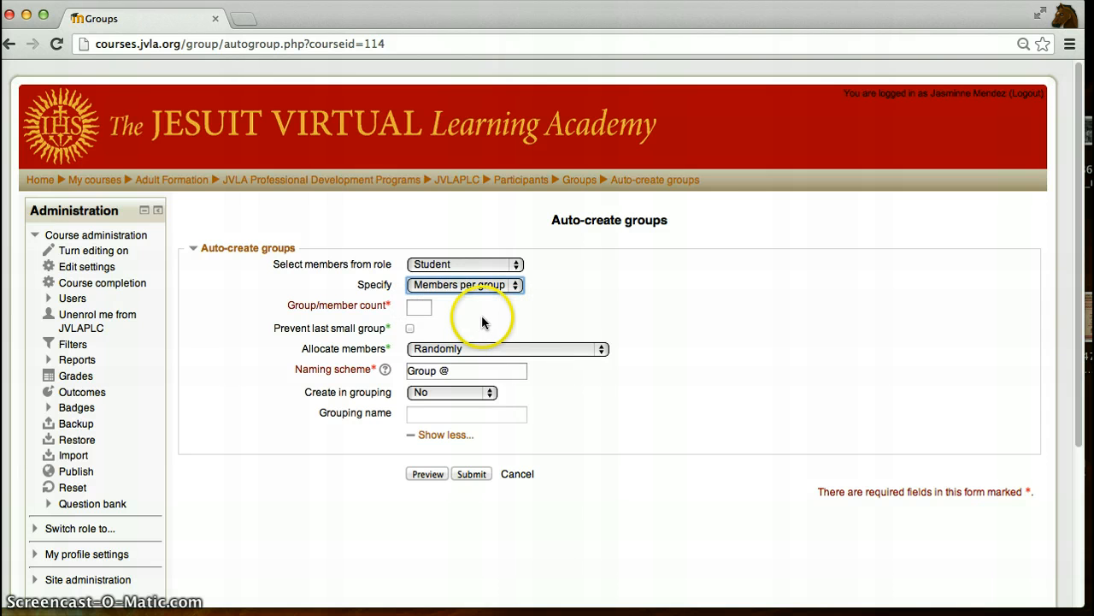
# - Set the group/member count to 5 and enable Prevent last small group
pyautogui.click(419, 305)
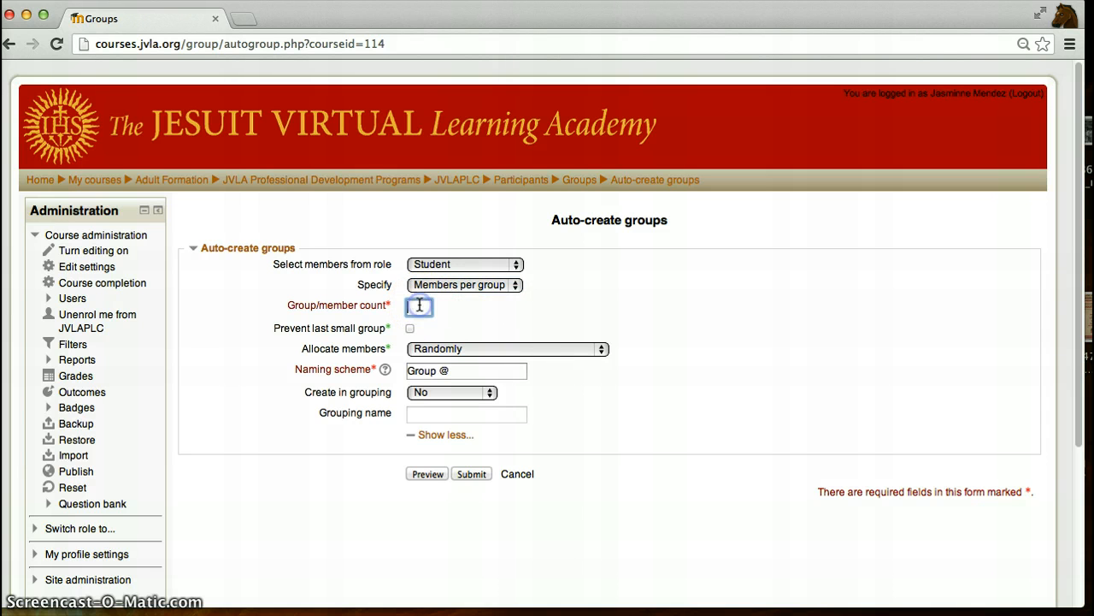
pyautogui.write('5')
pyautogui.click(410, 329)
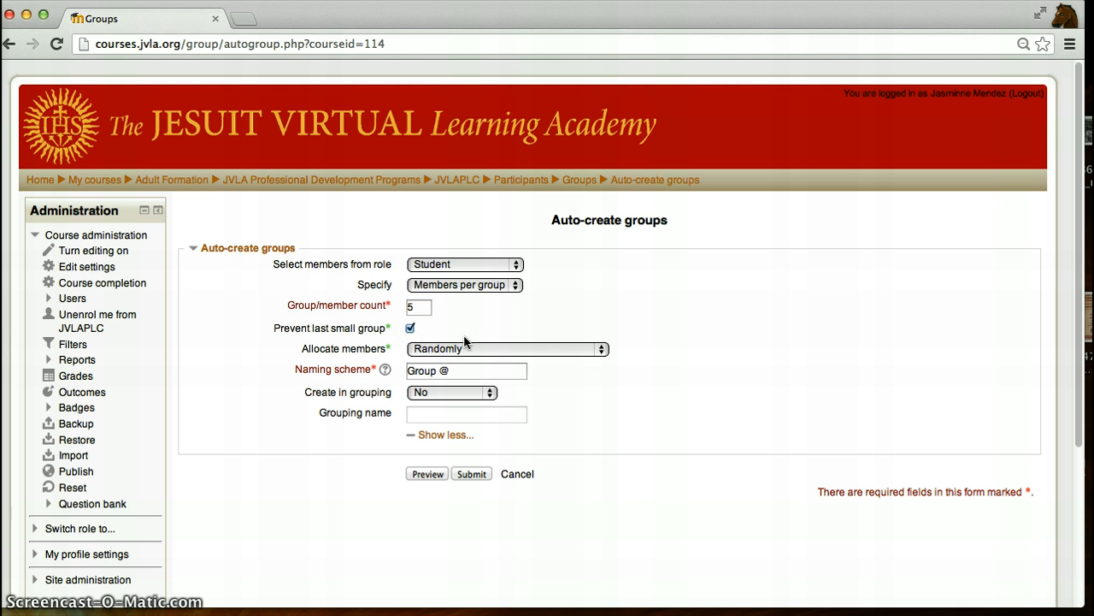
# - Keep the member allocation set to Randomly
pyautogui.click(603, 350)
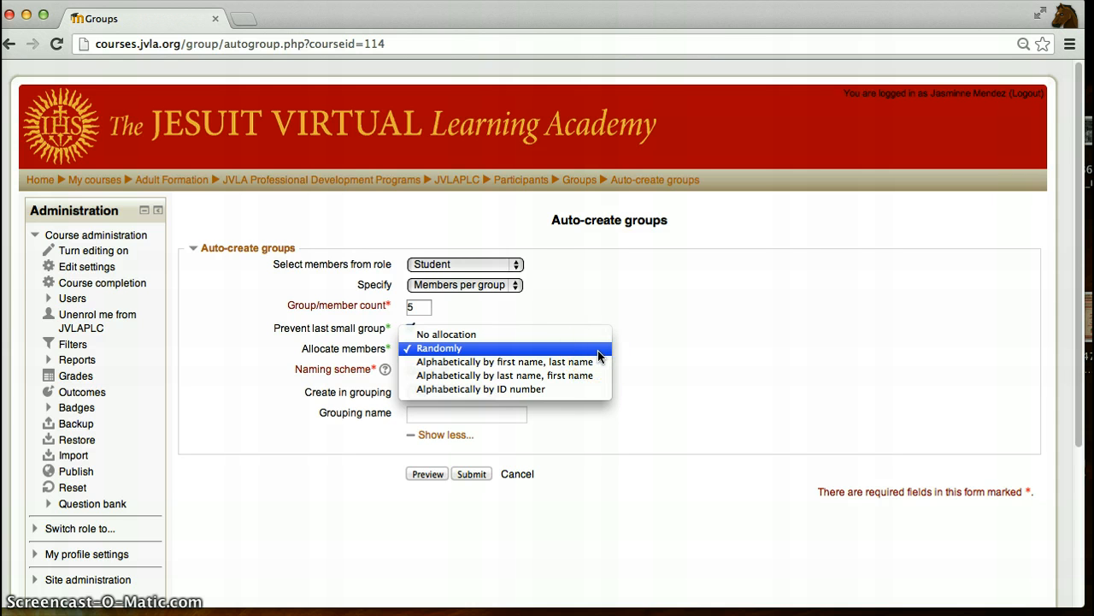
pyautogui.click(596, 363)
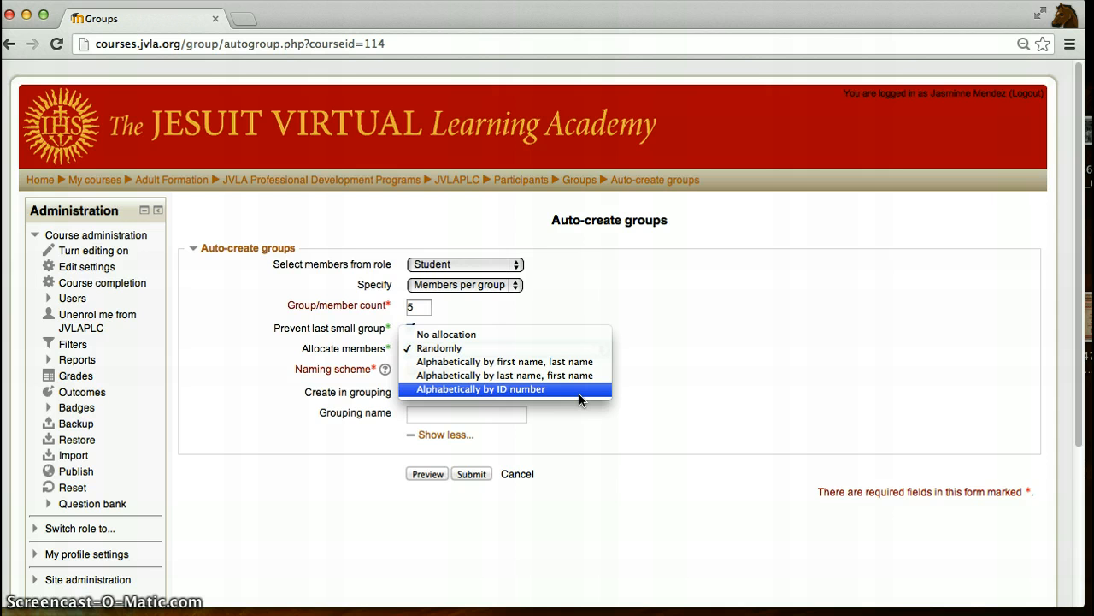
pyautogui.click(499, 348)
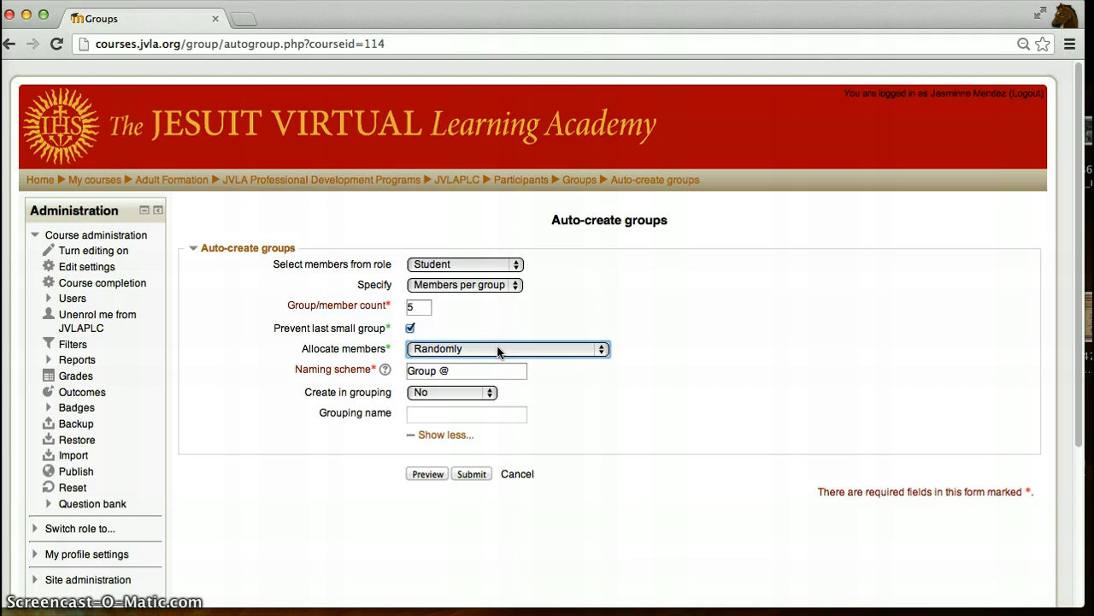
# - Set the naming scheme to Group # and read its help note
pyautogui.click(494, 368)
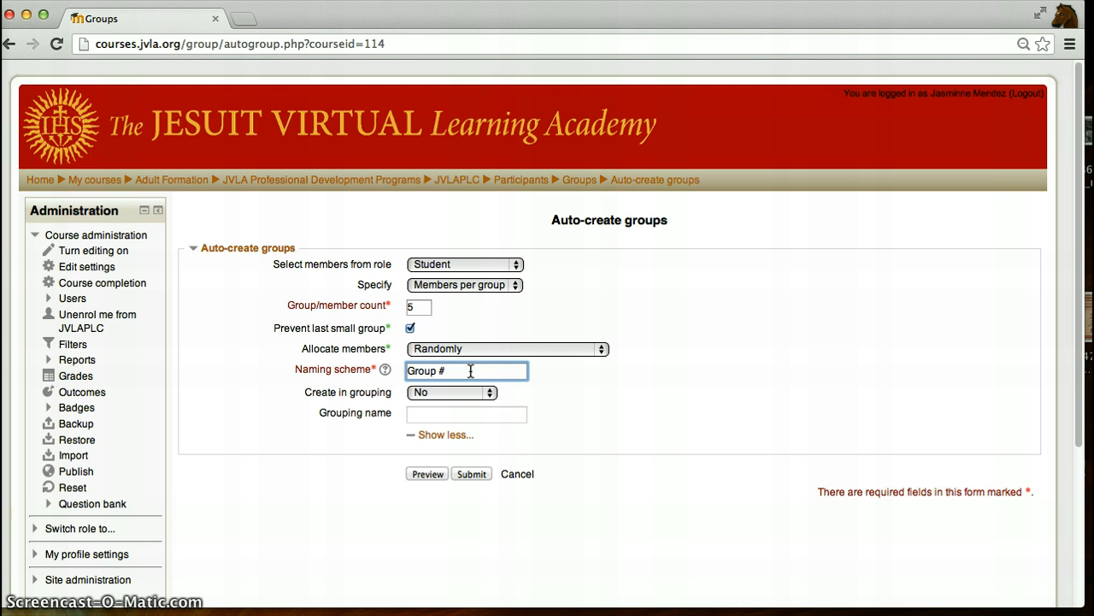
pyautogui.click(386, 371)
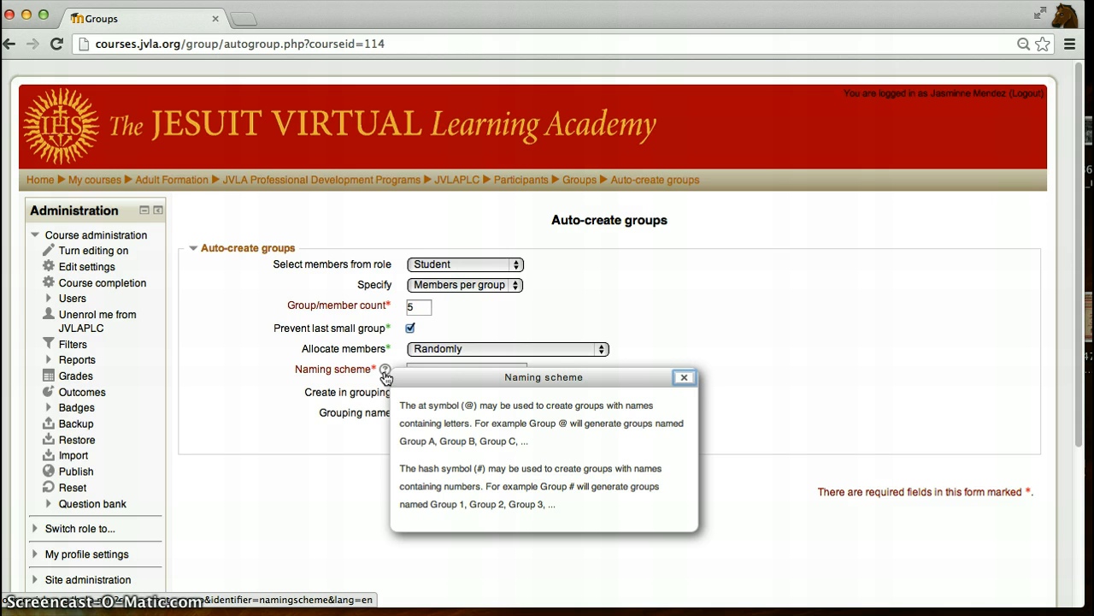
pyautogui.click(684, 375)
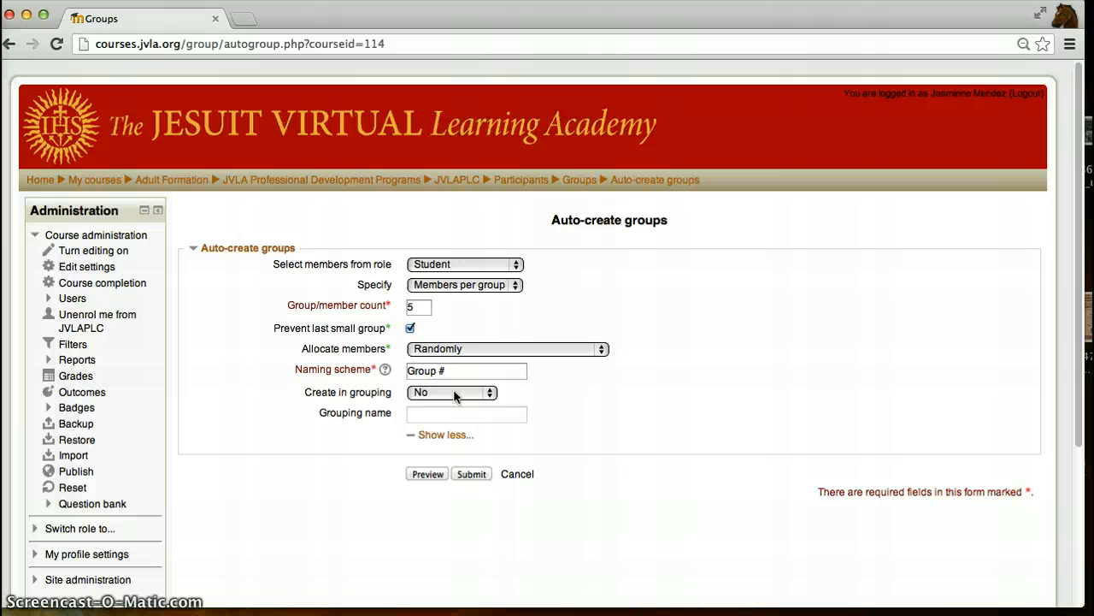
# - Preview the auto-created groups and submit the form to create them
pyautogui.click(428, 475)
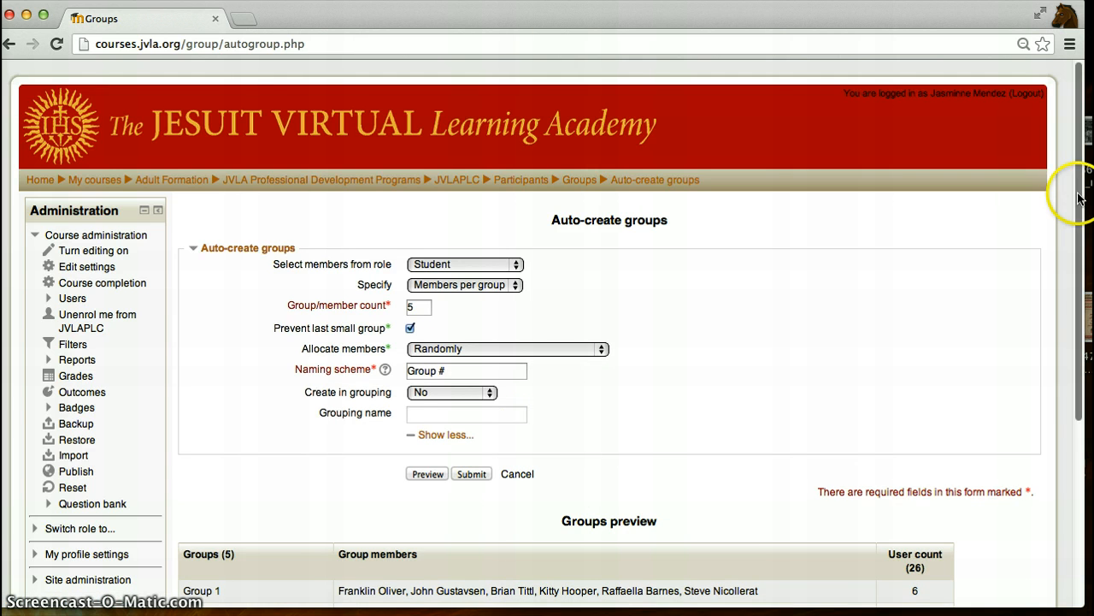
pyautogui.moveTo(1084, 200); pyautogui.dragTo(1084, 289)
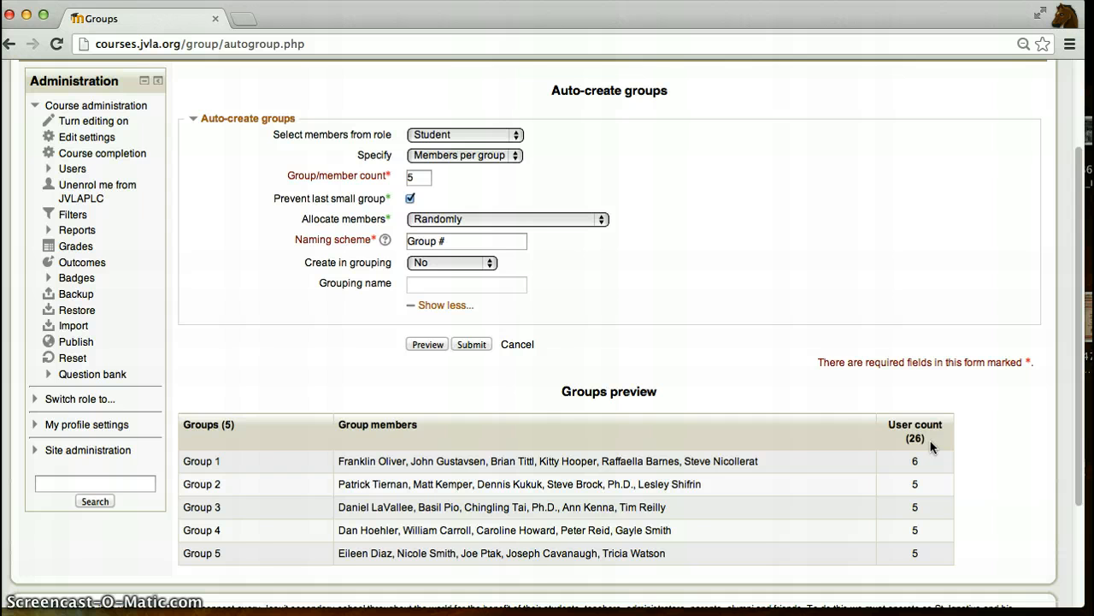
pyautogui.click(478, 348)
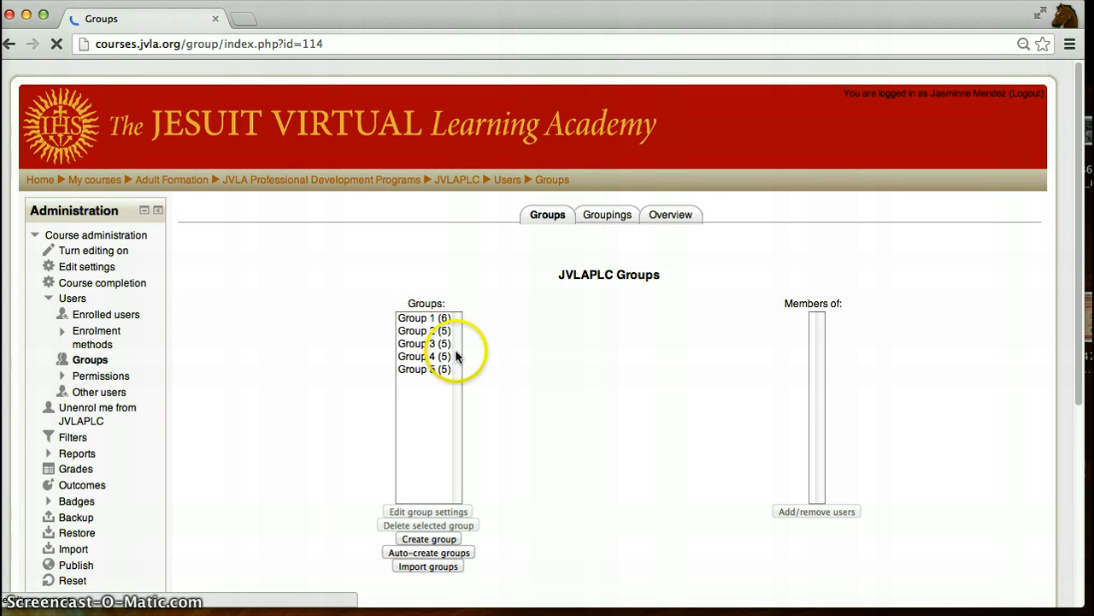
# - Examine the members of each newly created group in the groups list
pyautogui.click(419, 318)
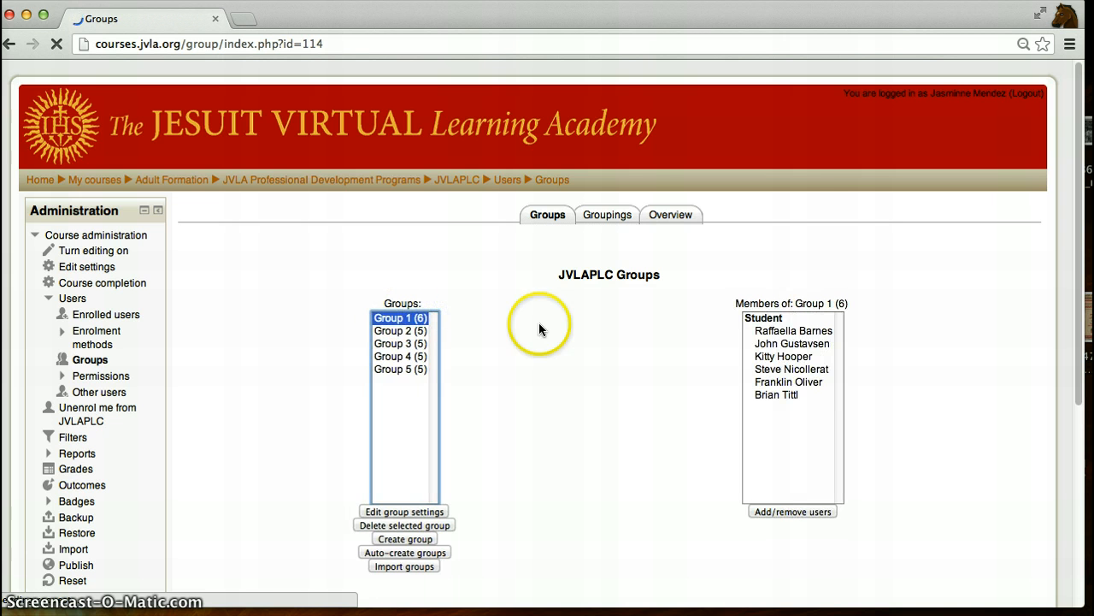
pyautogui.click(404, 330)
pyautogui.click(408, 343)
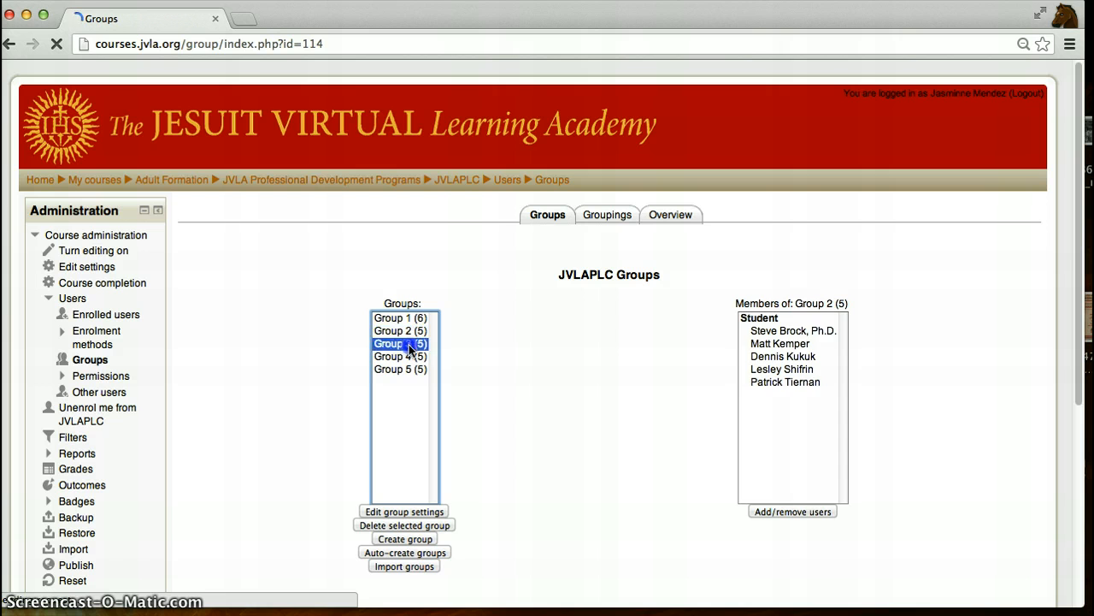
pyautogui.click(408, 357)
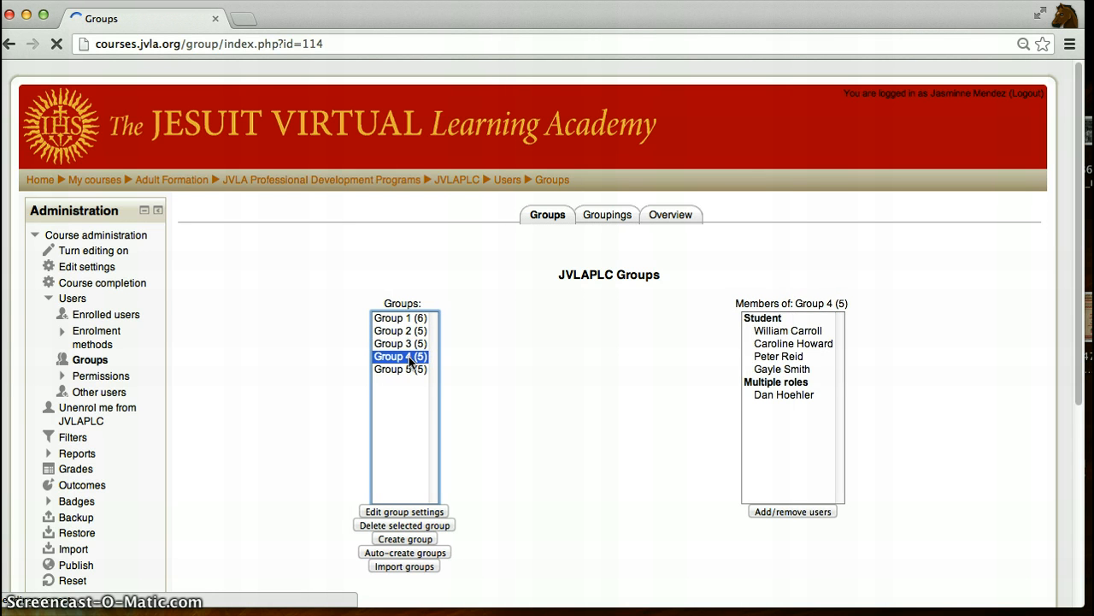
pyautogui.click(777, 331)
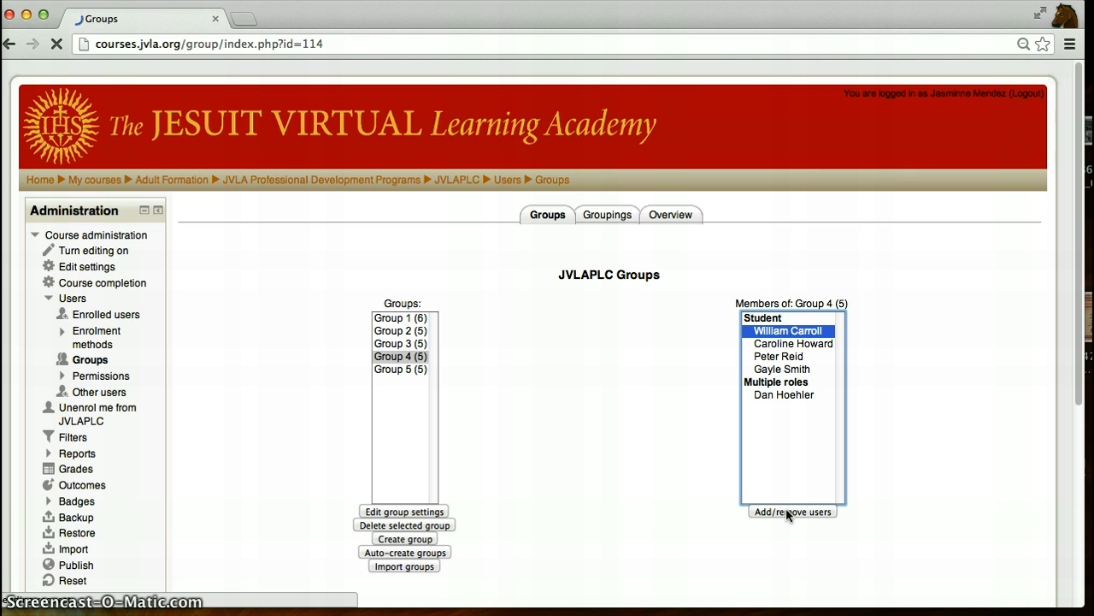
pyautogui.click(419, 359)
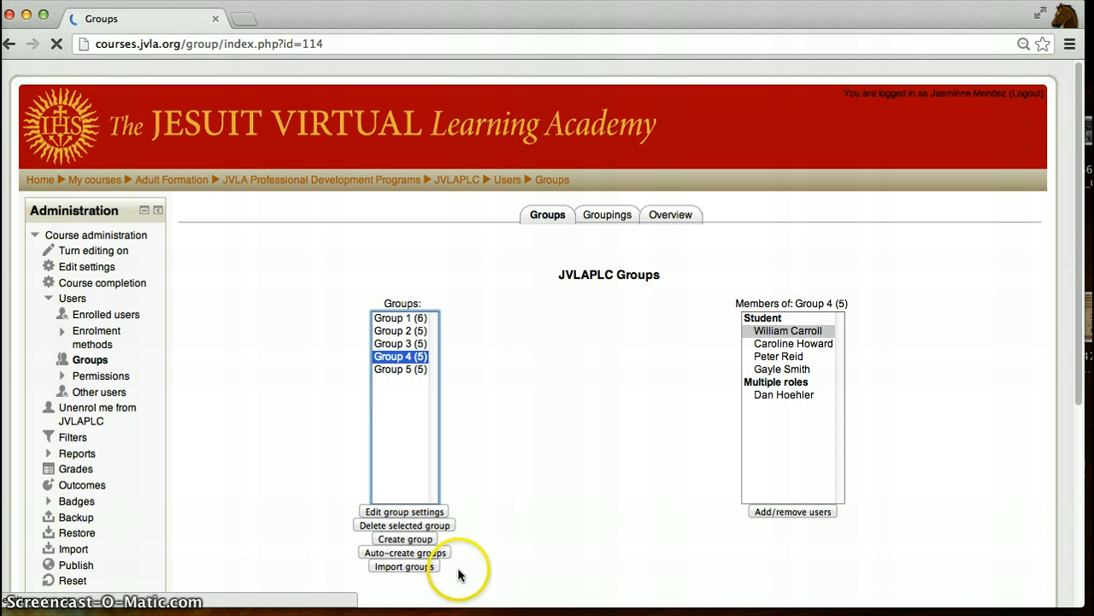
# - Create a new group named The Titans and save it
pyautogui.click(401, 318)
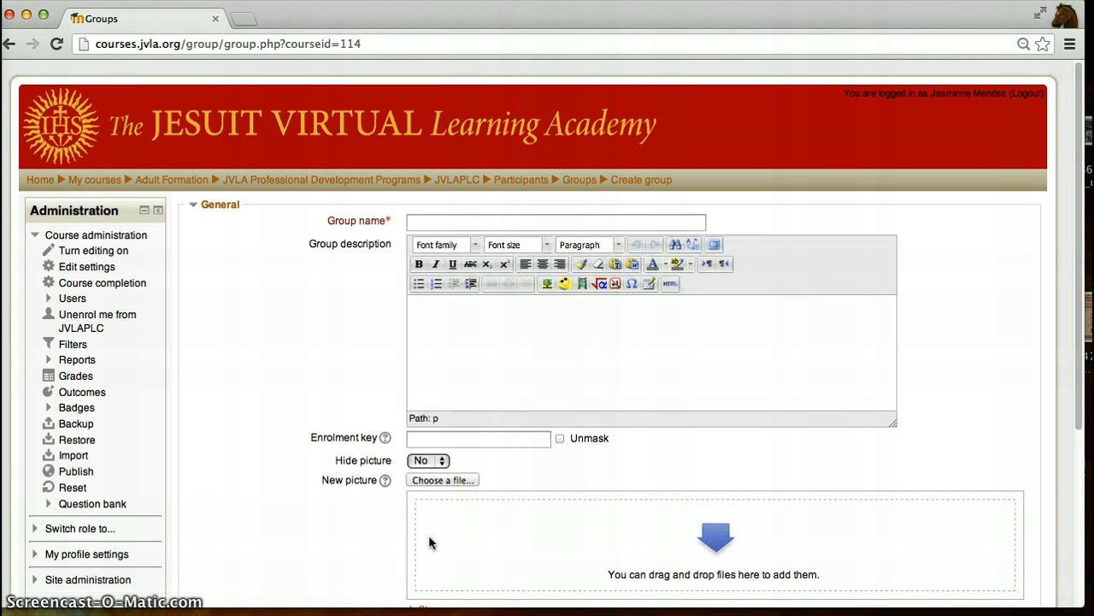
pyautogui.click(494, 221)
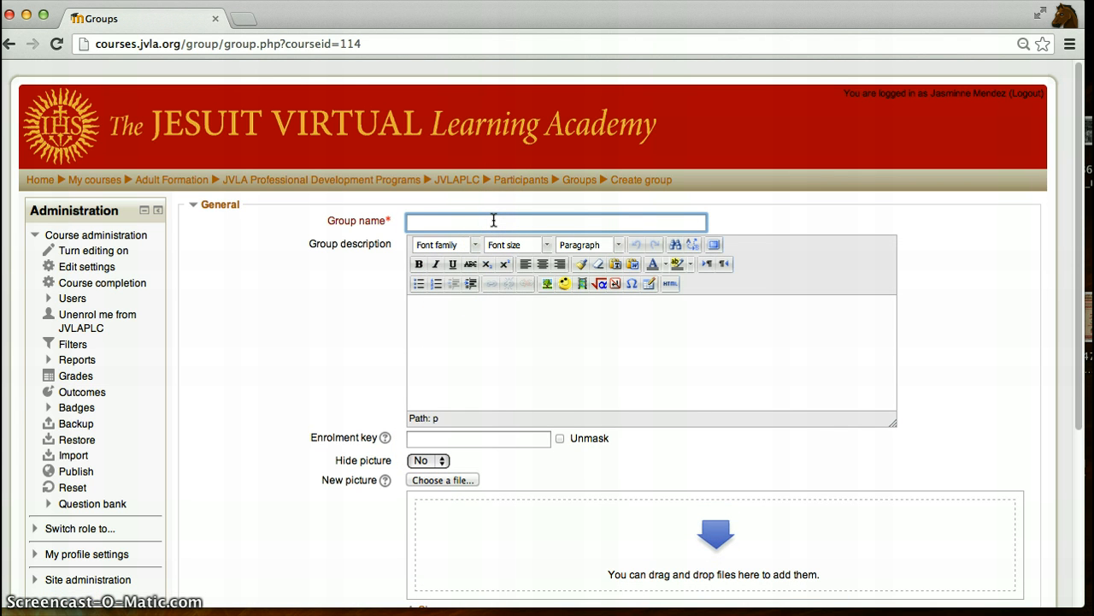
pyautogui.write('T')
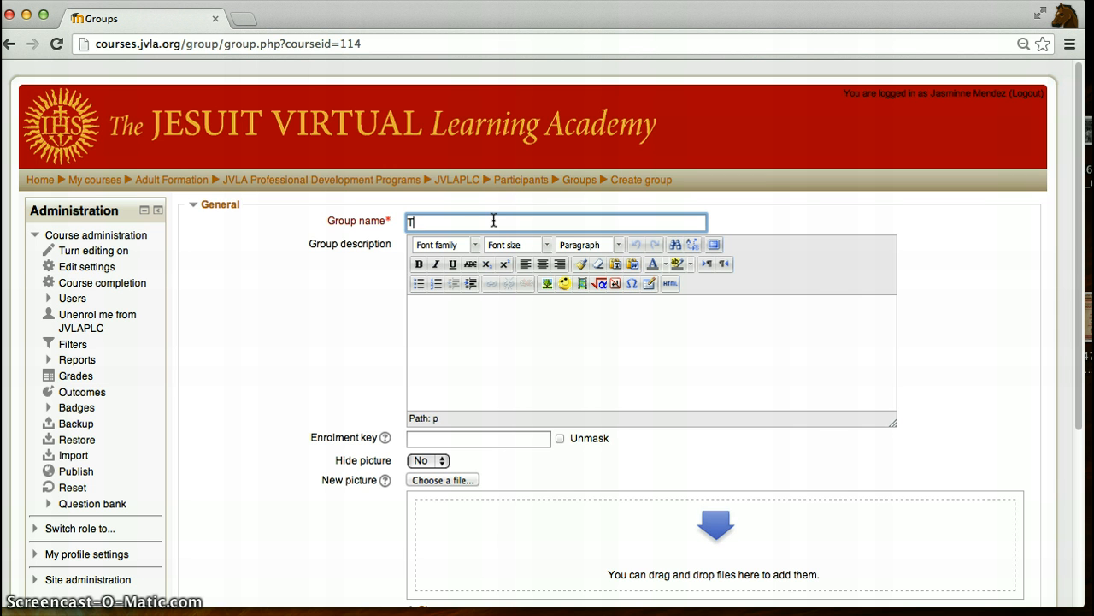
pyautogui.write('he Titans')
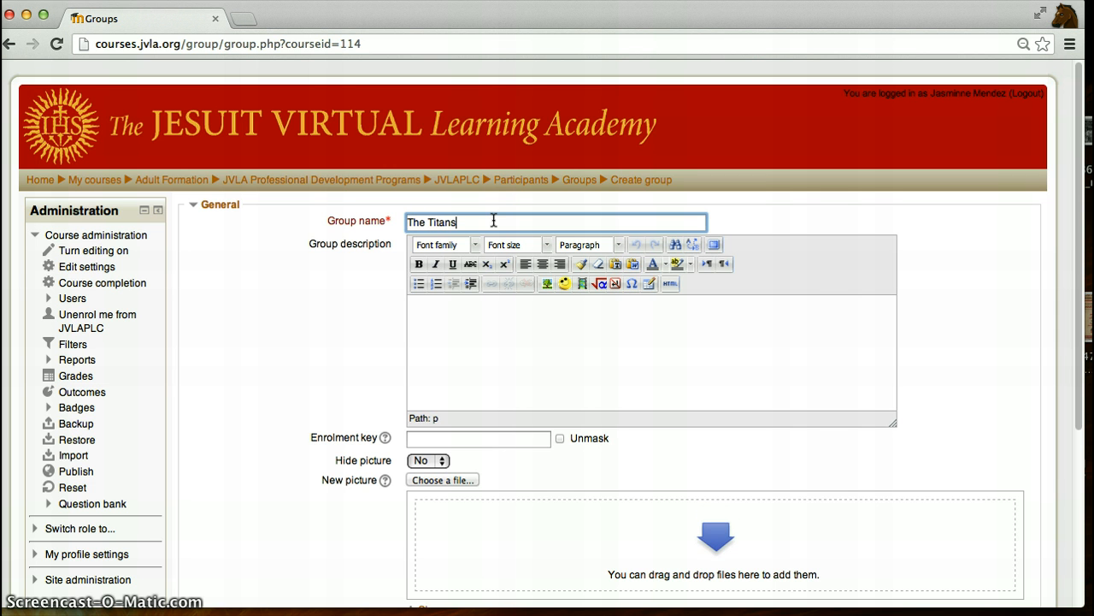
pyautogui.click(496, 296)
pyautogui.click(514, 321)
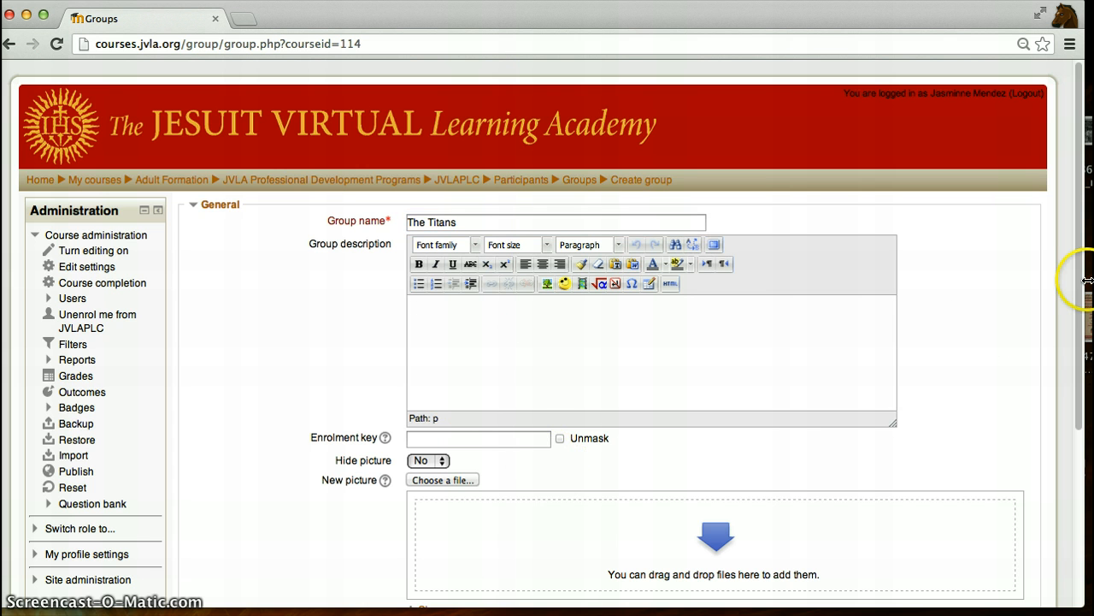
pyautogui.moveTo(1081, 286)
pyautogui.moveTo(1081, 287); pyautogui.dragTo(1083, 367)
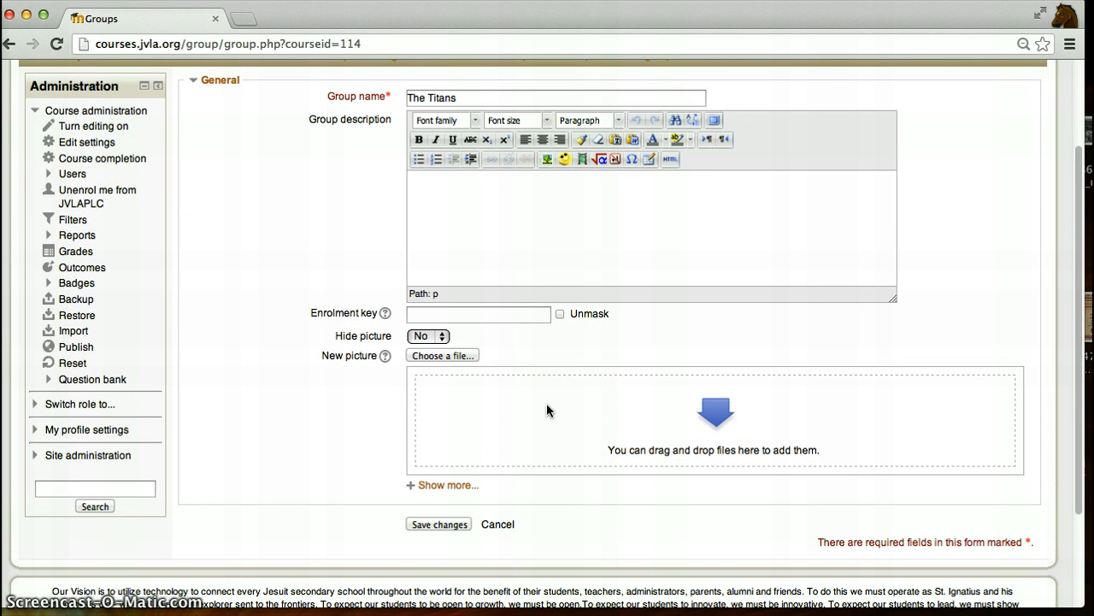
pyautogui.click(456, 525)
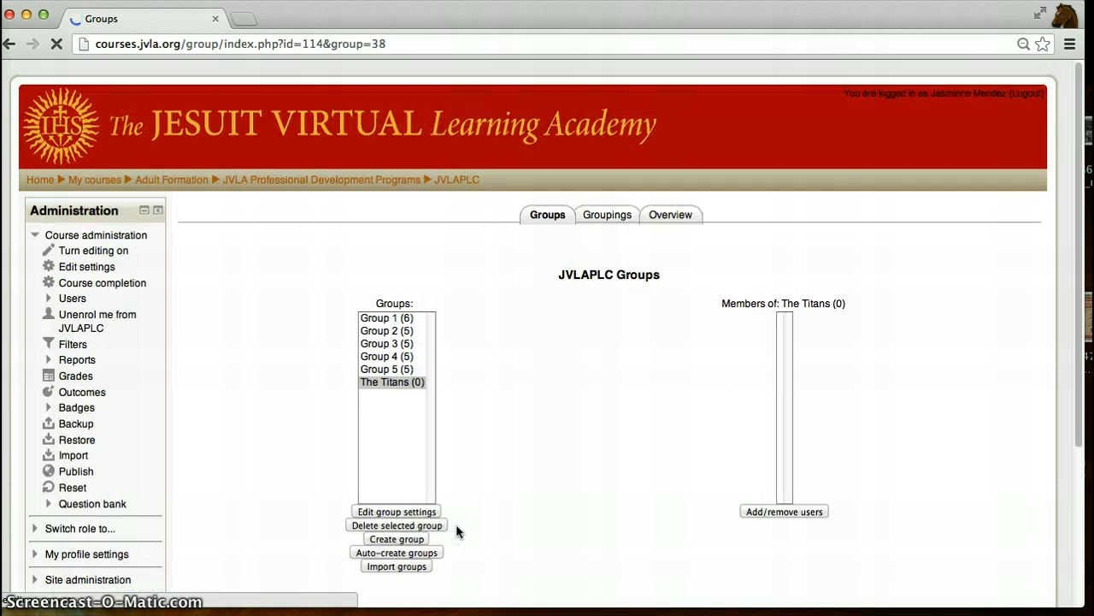
# - Add five students from the potential members list to The Titans group, then return to the groups overview
pyautogui.click(400, 383)
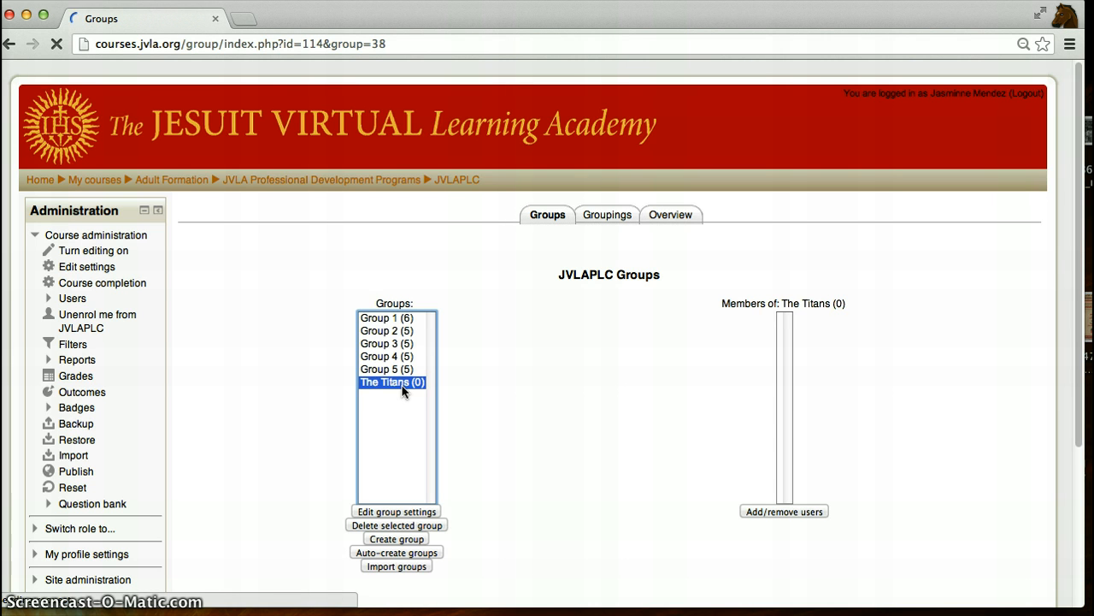
pyautogui.click(767, 511)
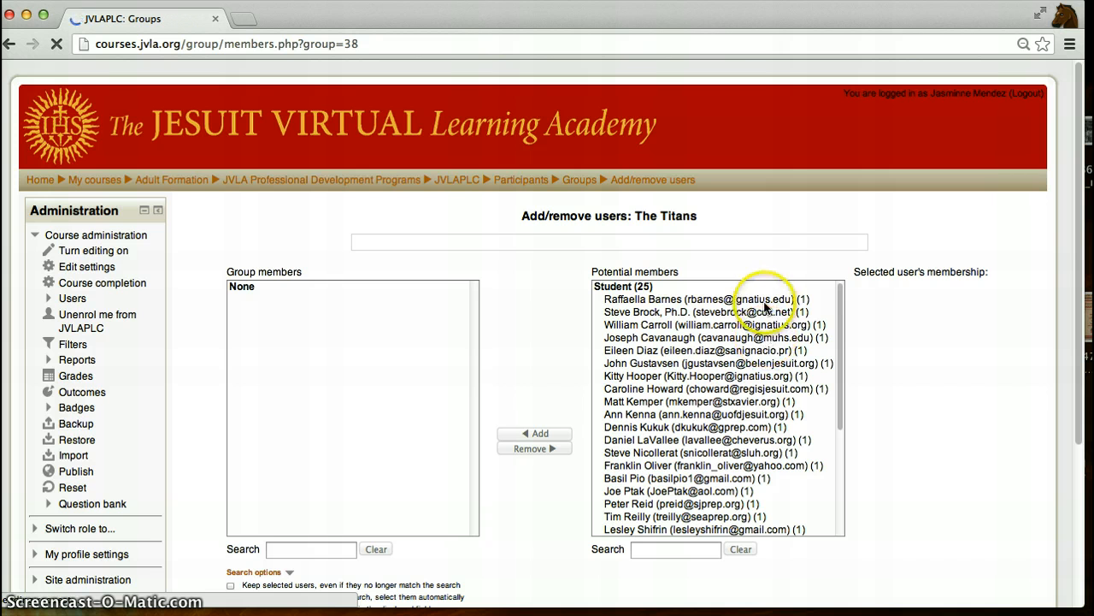
pyautogui.moveTo(839, 354); pyautogui.dragTo(837, 468)
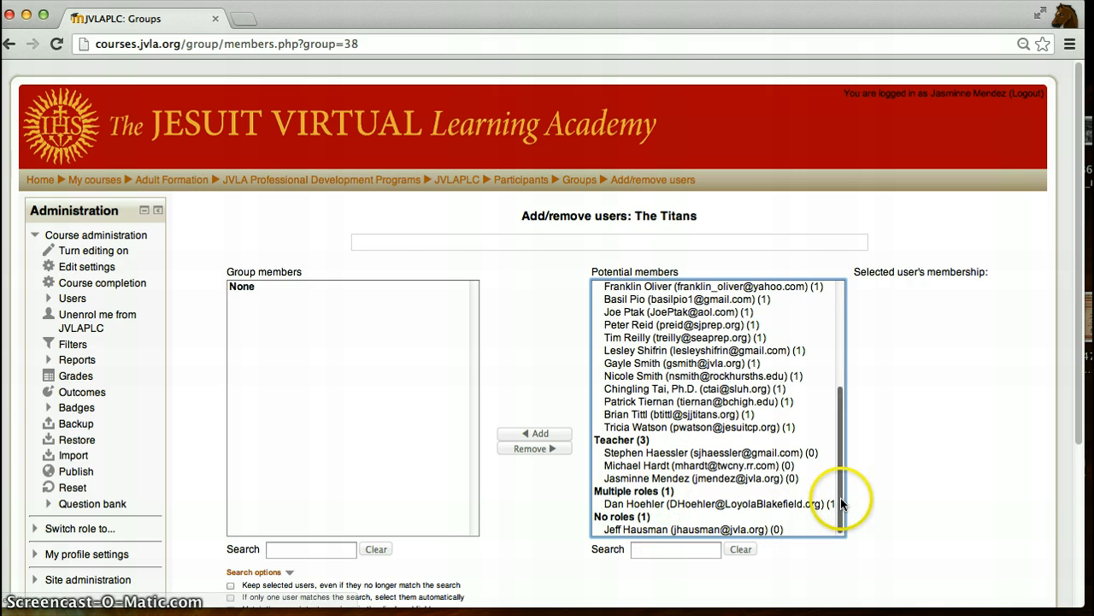
pyautogui.moveTo(840, 497); pyautogui.dragTo(840, 347)
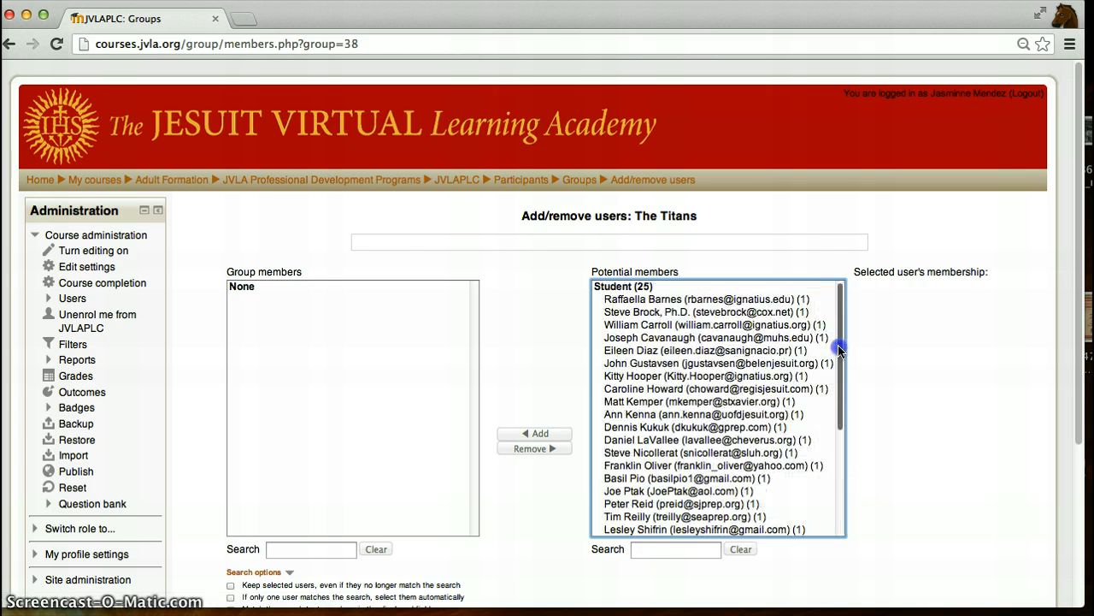
pyautogui.click(694, 352)
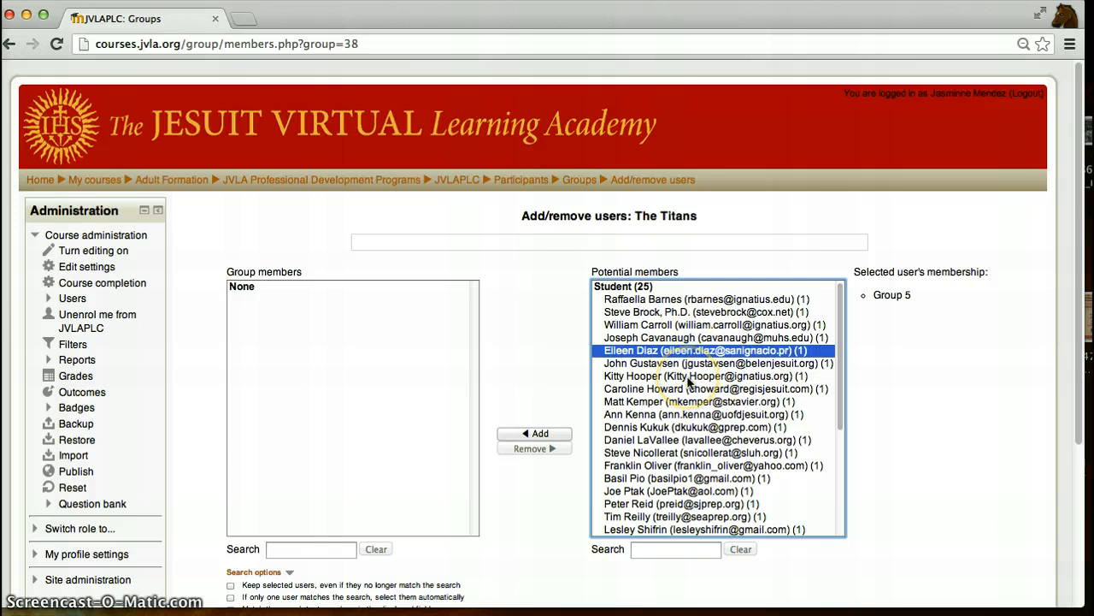
pyautogui.keyDown('super'); pyautogui.click(690, 376); pyautogui.keyUp('super')
pyautogui.keyDown('super'); pyautogui.click(688, 401); pyautogui.keyUp('super')
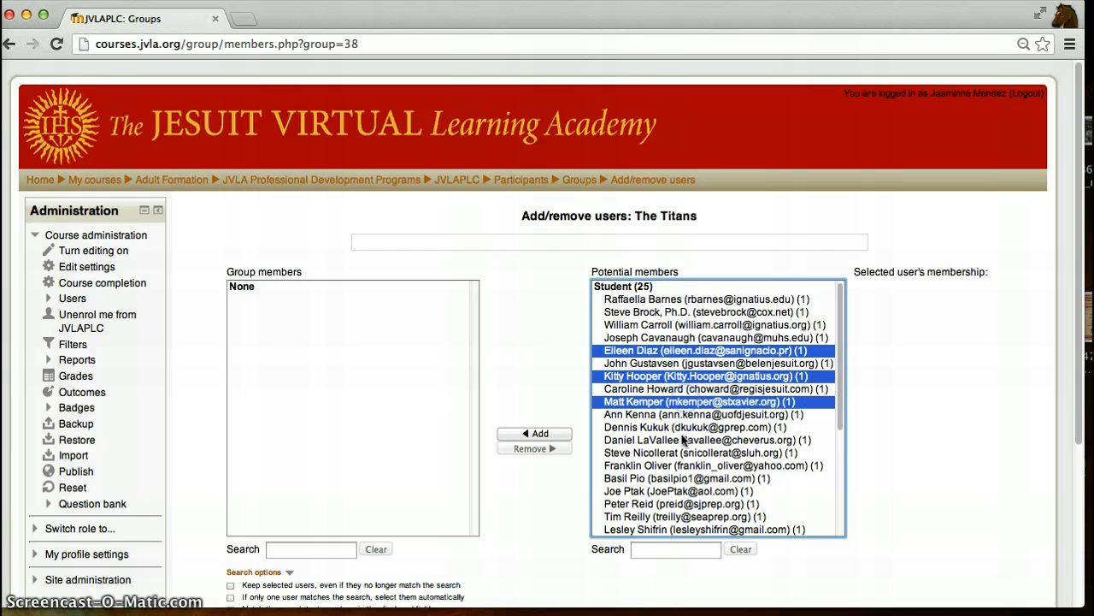
pyautogui.keyDown('super'); pyautogui.click(683, 439); pyautogui.keyUp('super')
pyautogui.keyDown('super'); pyautogui.click(682, 464); pyautogui.keyUp('super')
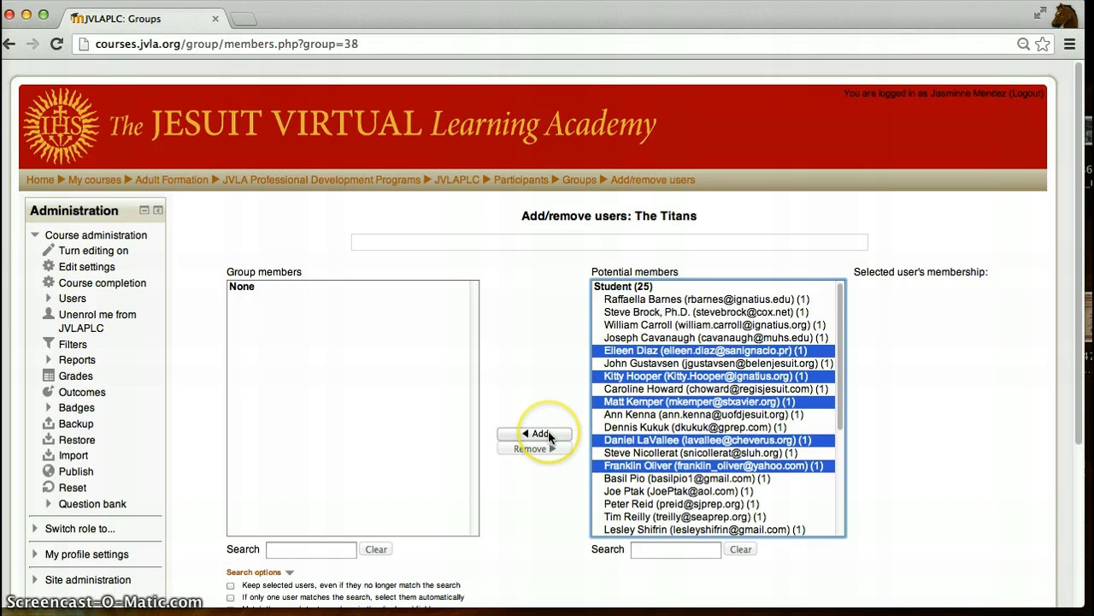
pyautogui.click(550, 437)
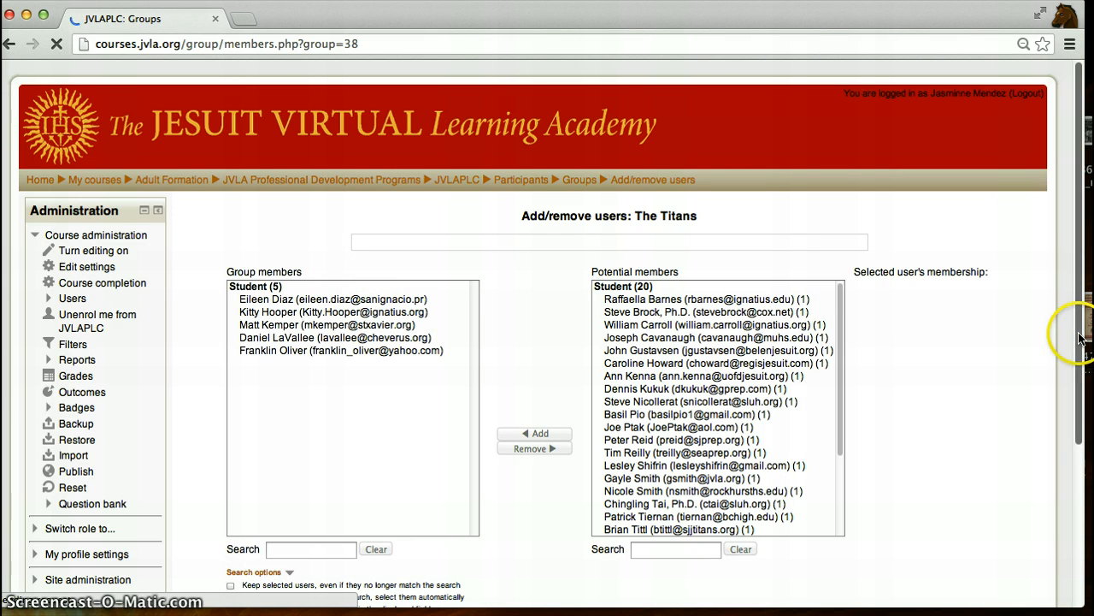
pyautogui.moveTo(1079, 338); pyautogui.dragTo(1079, 392)
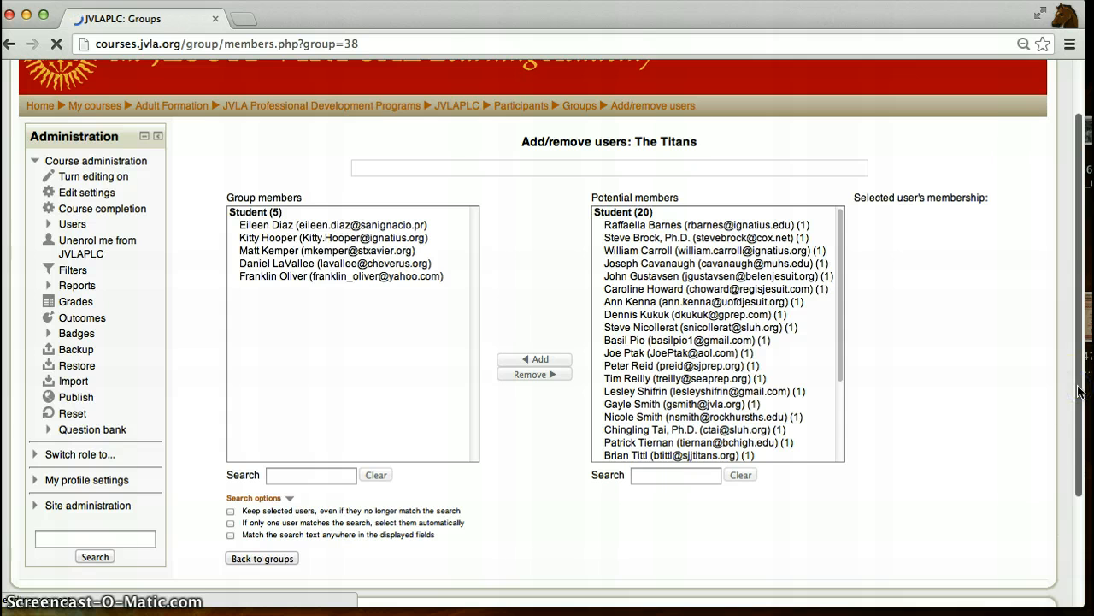
pyautogui.click(264, 558)
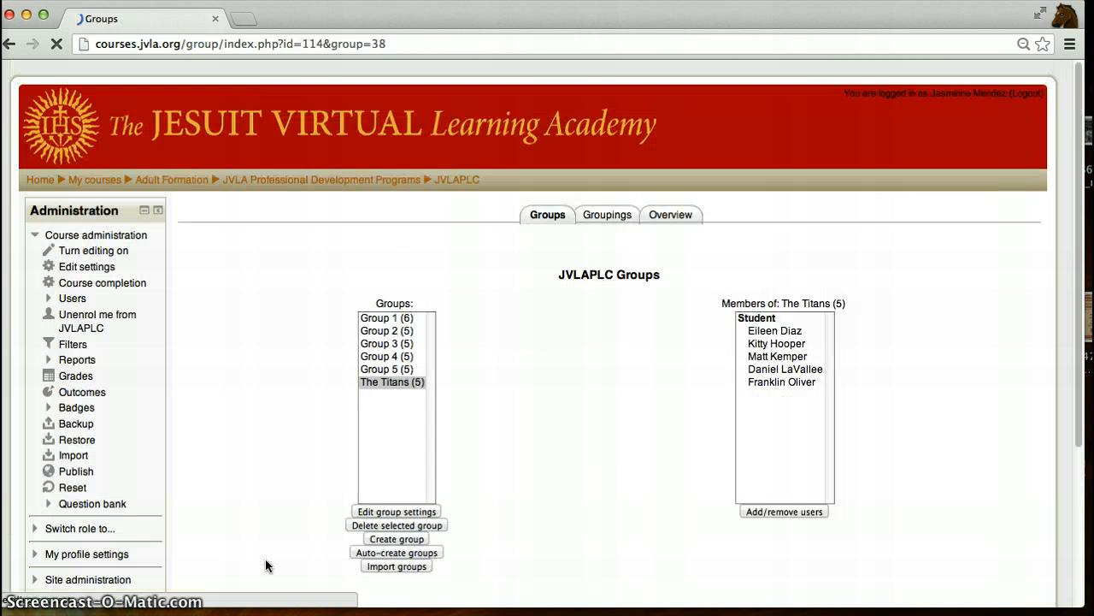
# - Review the member lists of each group, including The Titans
pyautogui.click(407, 318)
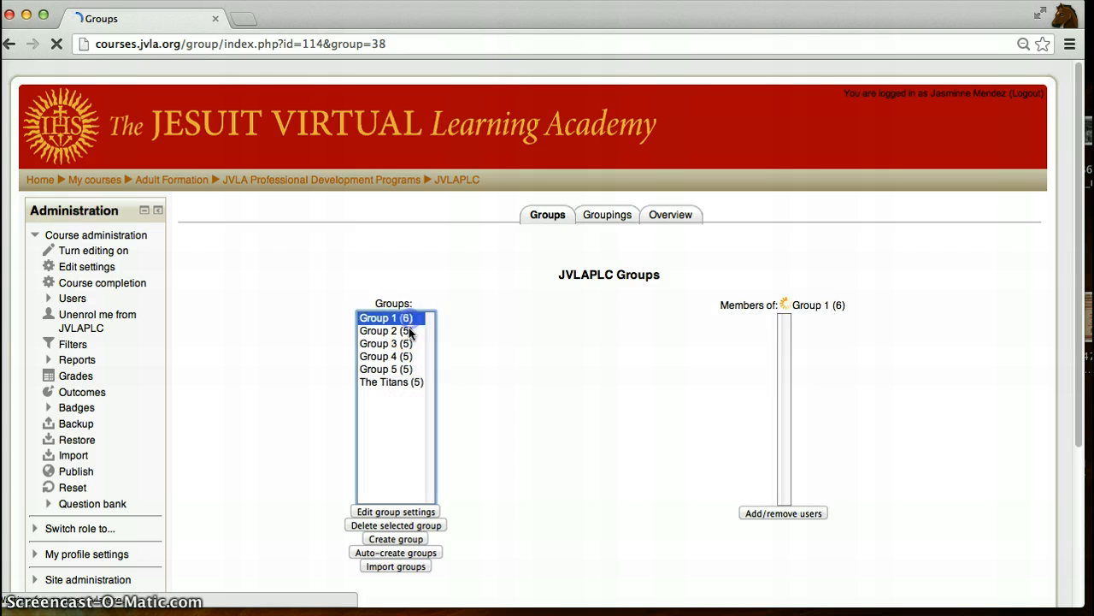
pyautogui.click(407, 334)
pyautogui.click(408, 345)
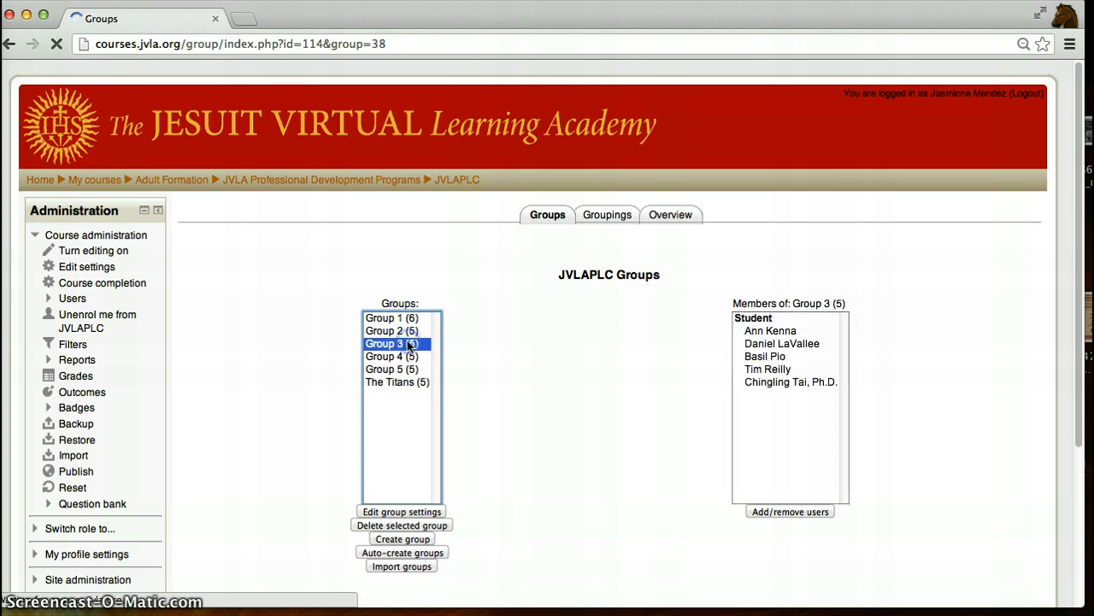
pyautogui.click(407, 357)
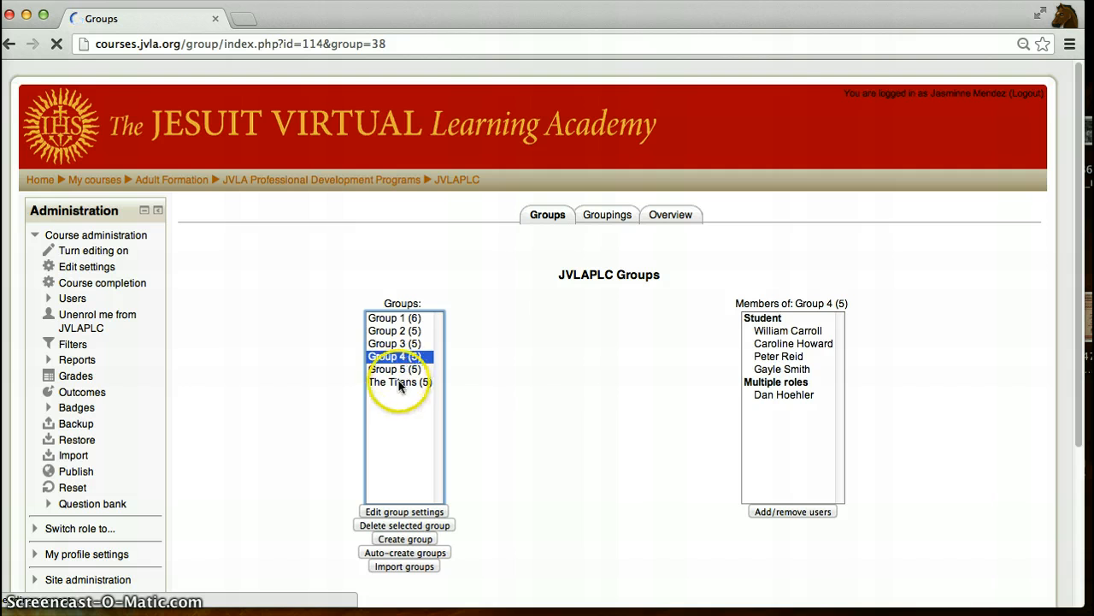
pyautogui.click(404, 384)
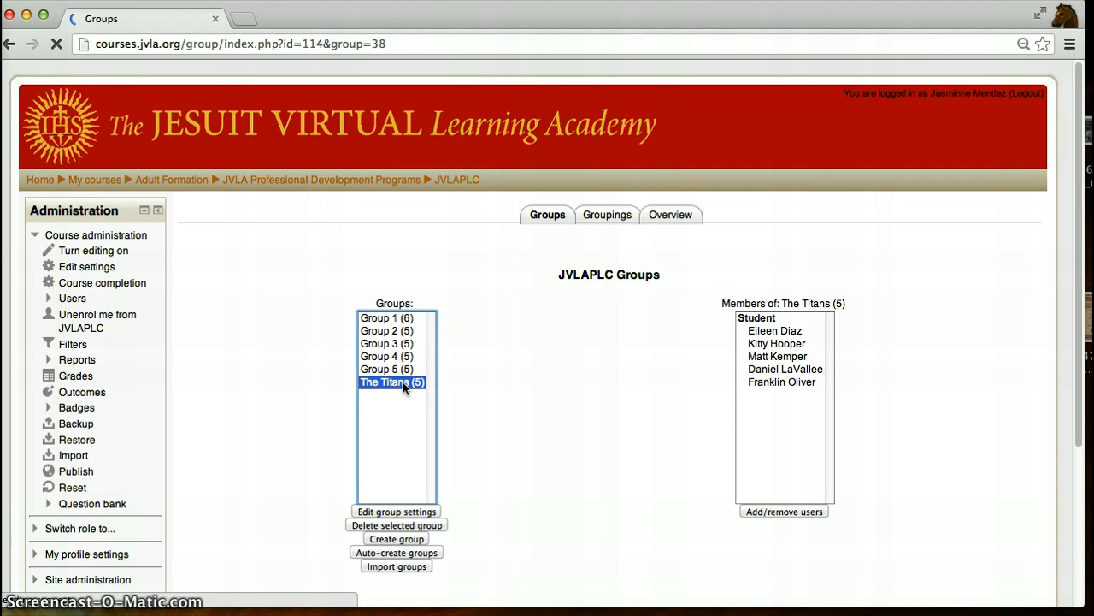